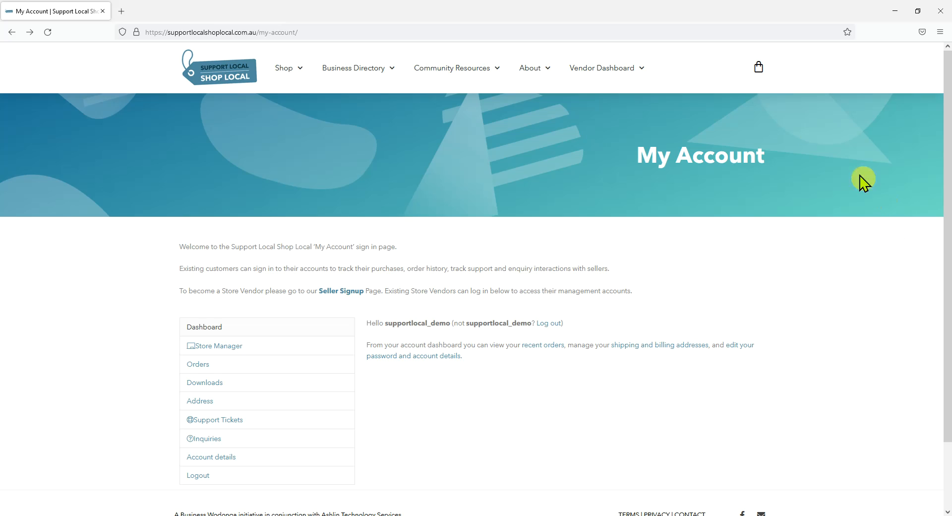
- Open the Vendor Dashboard page and launch the Store Setup Wizard
{"action": "mouse_move", "coordinate": [604, 81]}
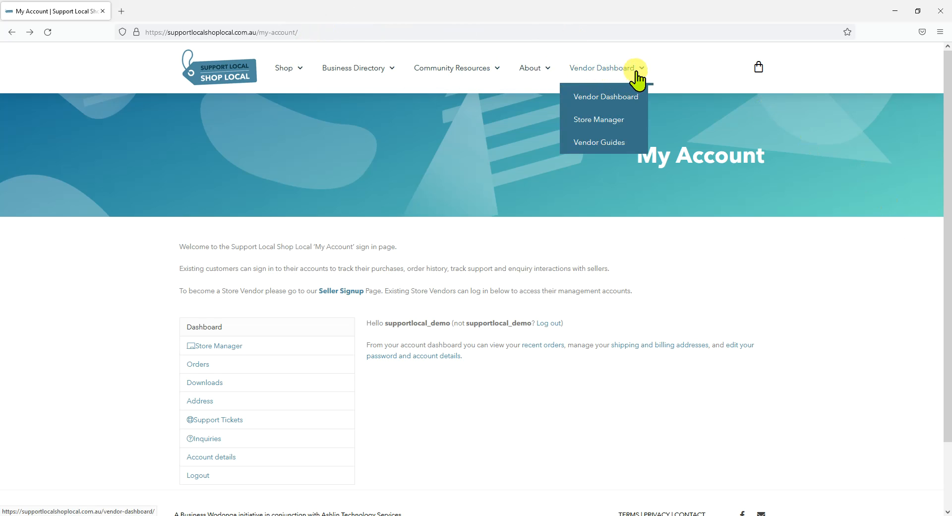
{"action": "left_click", "coordinate": [626, 98]}
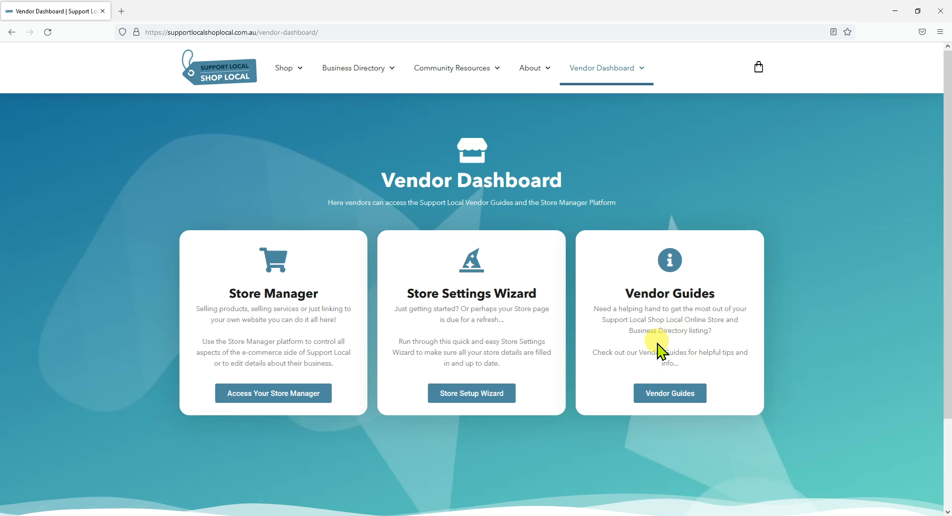
{"action": "left_click", "coordinate": [475, 397]}
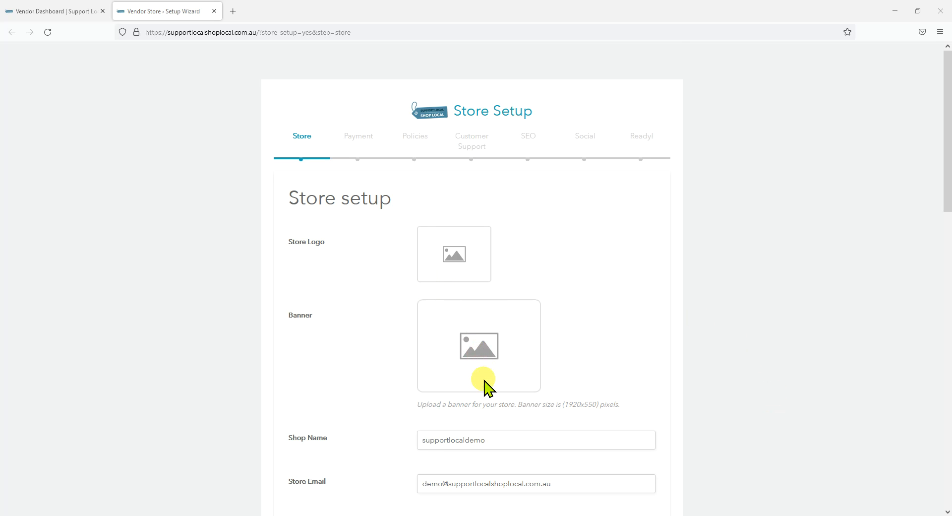
- Review the store setup fields from logo and banner through address, map location and shop description, and continue to the payment setup
{"action": "scroll", "coordinate": [485, 386], "scroll_direction": "down", "scroll_amount": 2}
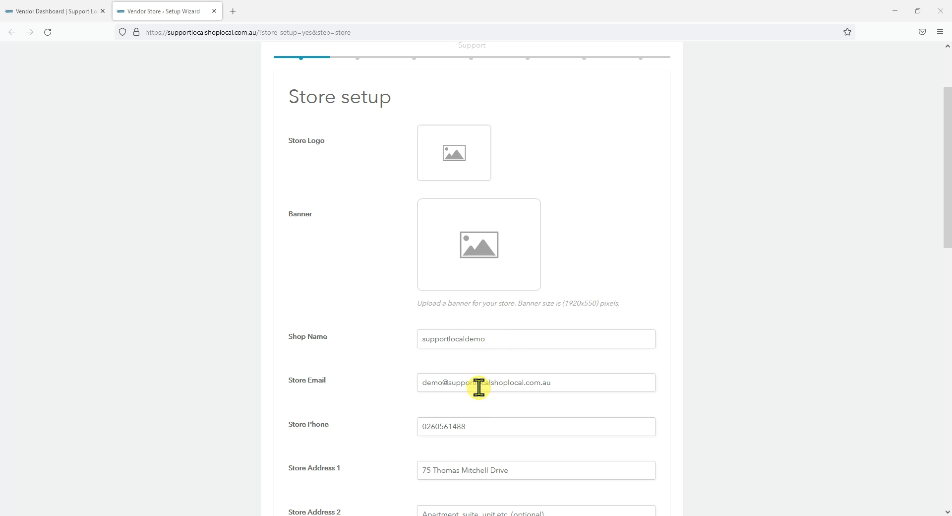
{"action": "scroll", "coordinate": [479, 386], "scroll_direction": "down", "scroll_amount": 2}
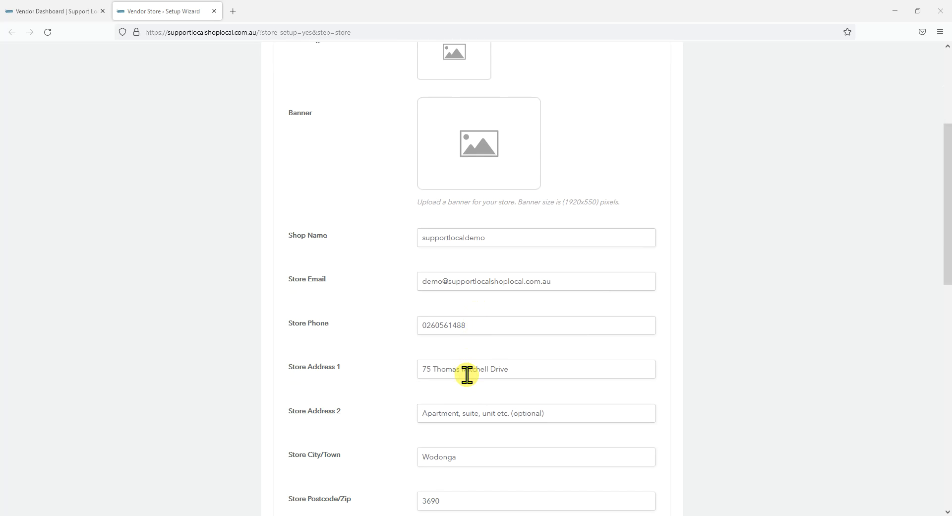
{"action": "scroll", "coordinate": [467, 374], "scroll_direction": "down", "scroll_amount": 4}
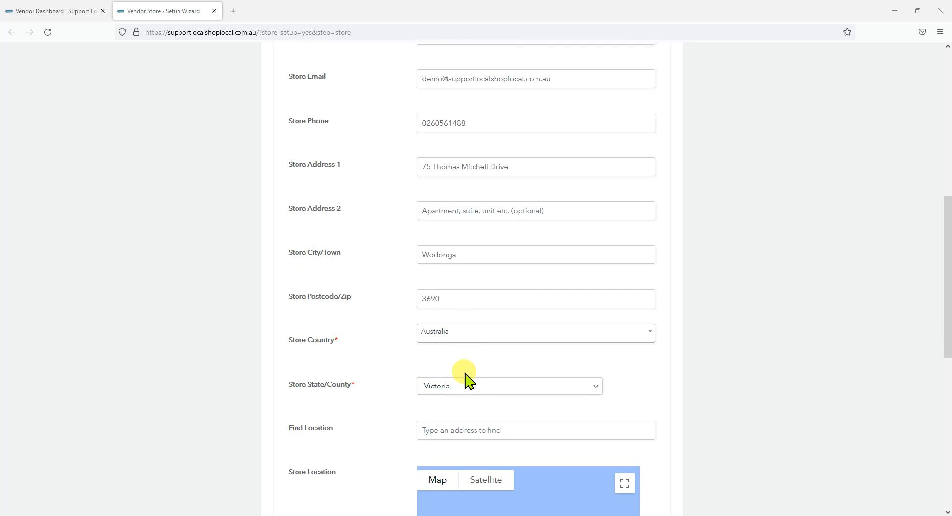
{"action": "left_click", "coordinate": [884, 492]}
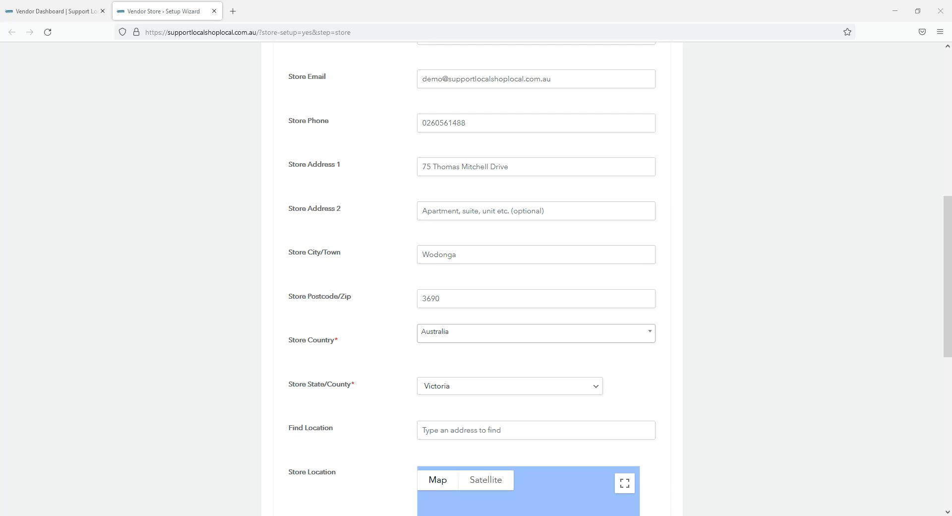
{"action": "scroll", "coordinate": [880, 496], "scroll_direction": "down", "scroll_amount": 3}
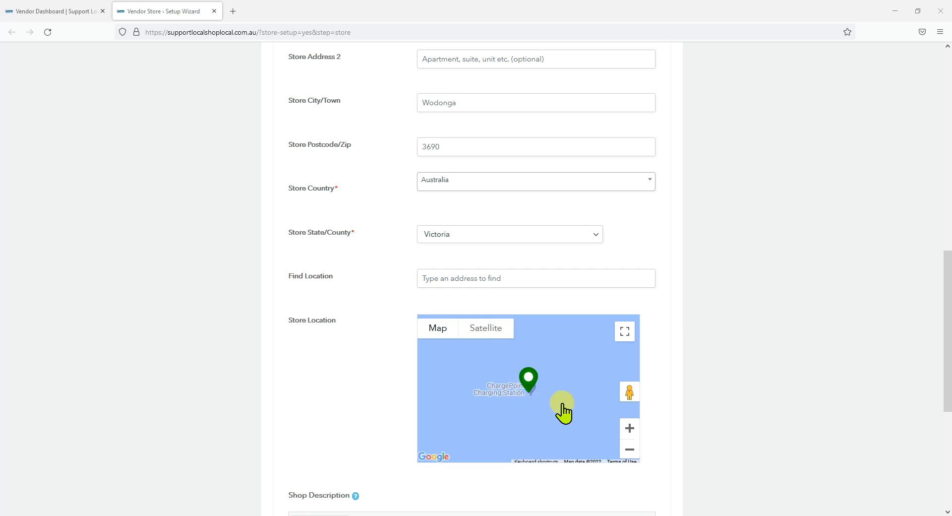
{"action": "scroll", "coordinate": [618, 436], "scroll_direction": "down", "scroll_amount": 3}
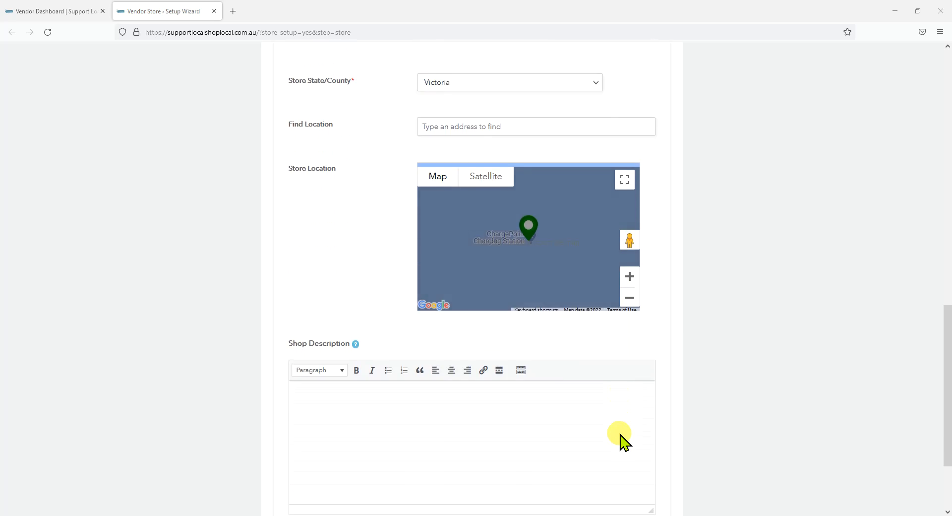
{"action": "scroll", "coordinate": [623, 442], "scroll_direction": "down", "scroll_amount": 1}
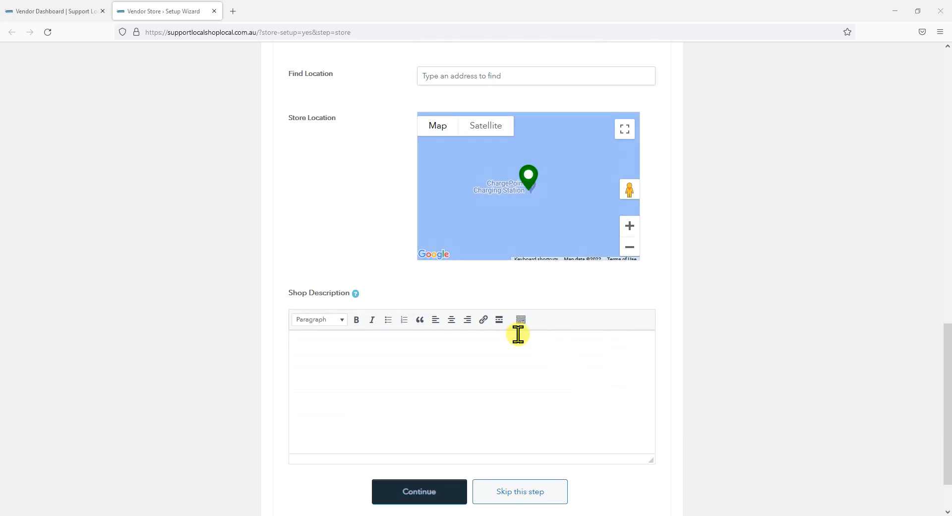
{"action": "left_click", "coordinate": [882, 491]}
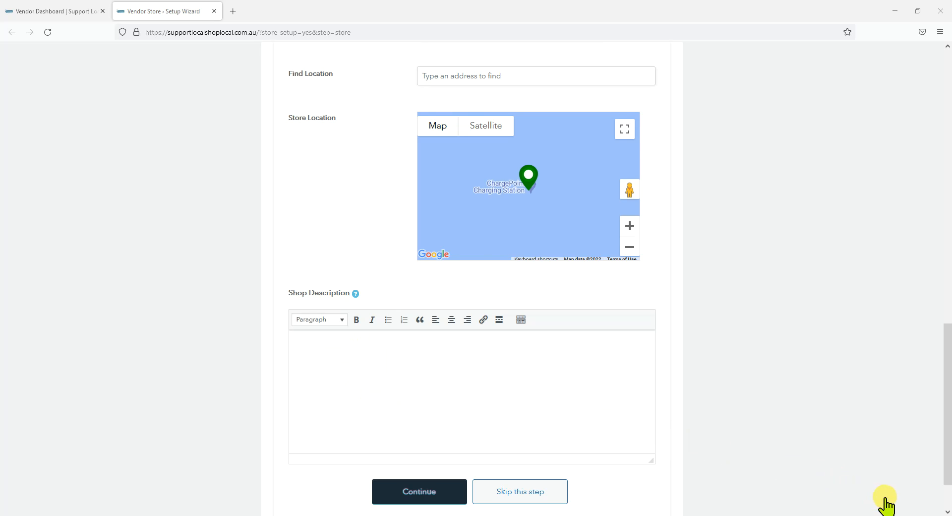
{"action": "scroll", "coordinate": [882, 502], "scroll_direction": "down", "scroll_amount": 2}
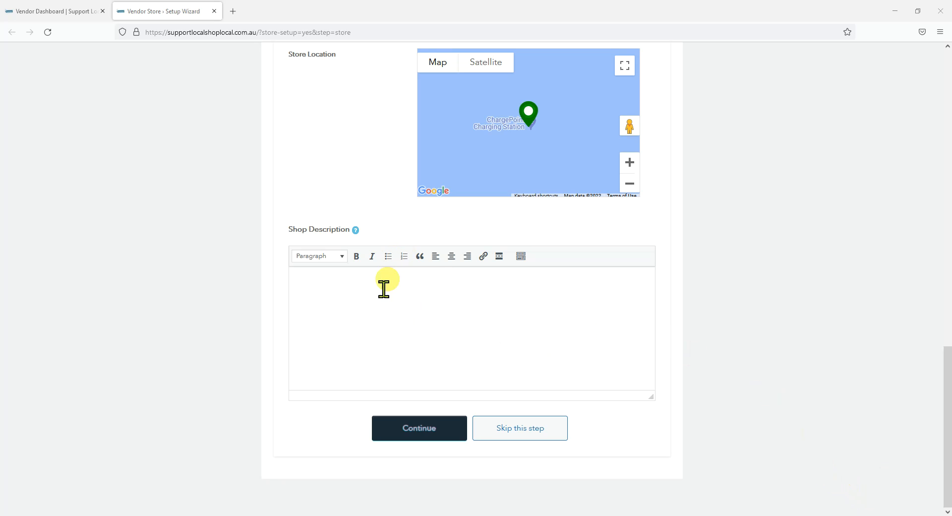
{"action": "left_click", "coordinate": [426, 439]}
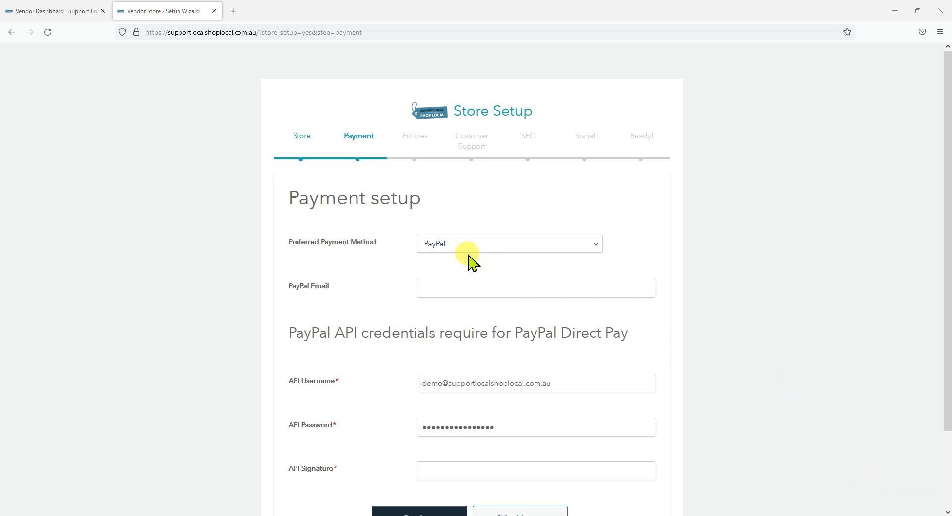
- Check the preferred payment method options, keep PayPal selected, and continue from the payment setup to the policy setup
{"action": "left_click", "coordinate": [594, 245]}
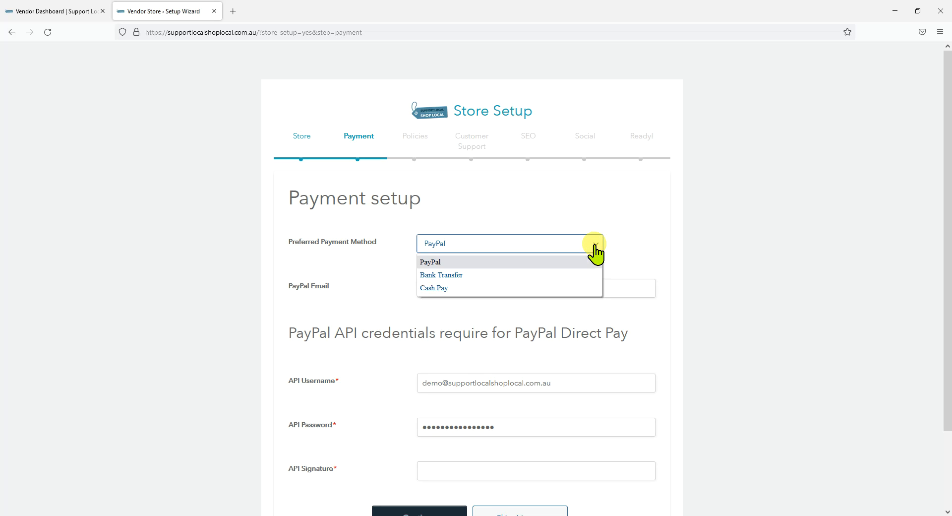
{"action": "left_click", "coordinate": [632, 249]}
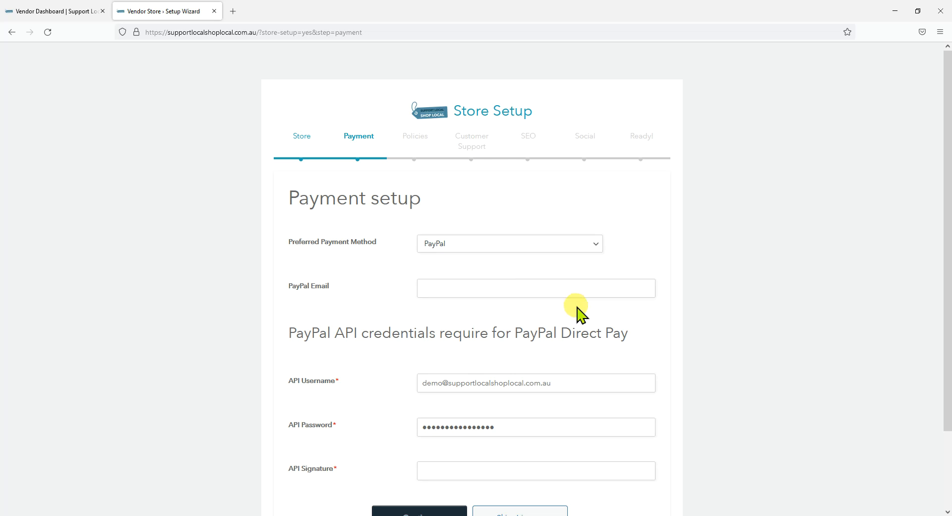
{"action": "scroll", "coordinate": [882, 501], "scroll_direction": "down", "scroll_amount": 2}
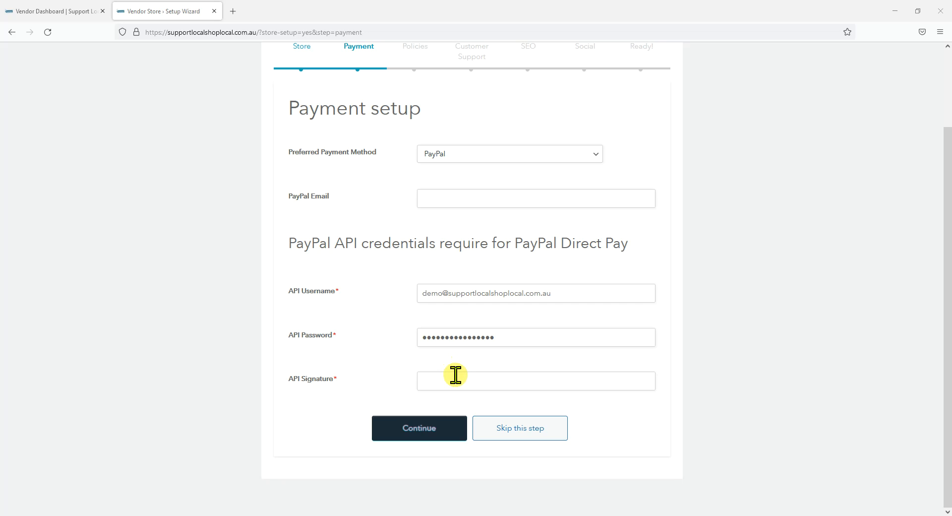
{"action": "left_click", "coordinate": [434, 429]}
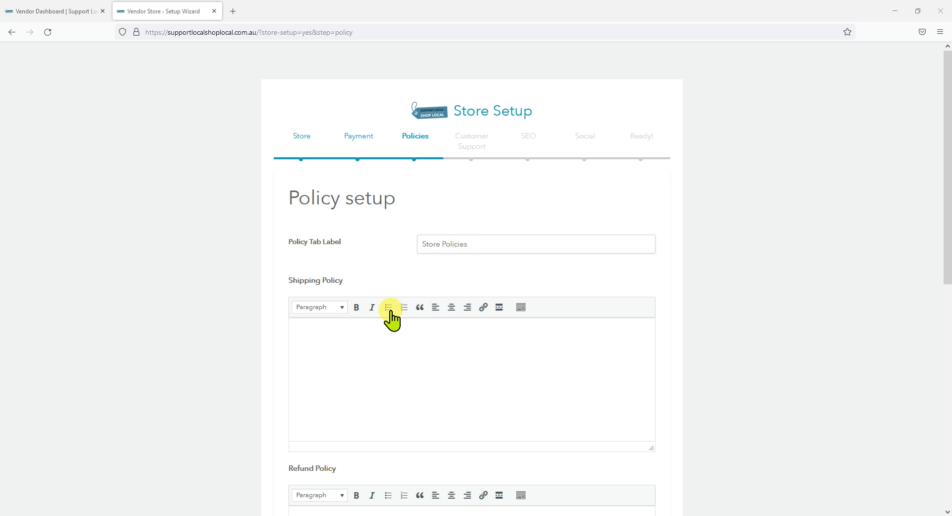
- Review the shipping, refund and cancellation/return/exchange policy fields, leave them blank, and continue to the customer support setup
{"action": "scroll", "coordinate": [375, 326], "scroll_direction": "down", "scroll_amount": 1}
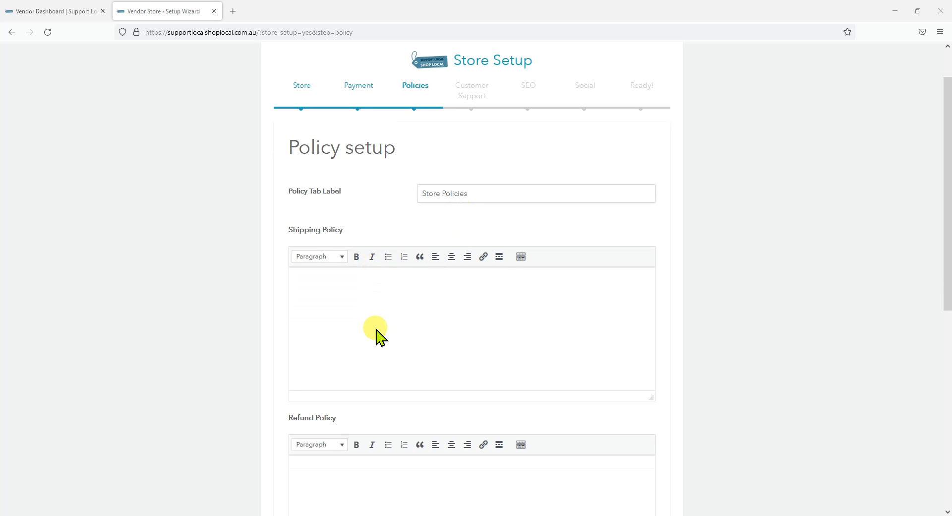
{"action": "scroll", "coordinate": [401, 330], "scroll_direction": "down", "scroll_amount": 2}
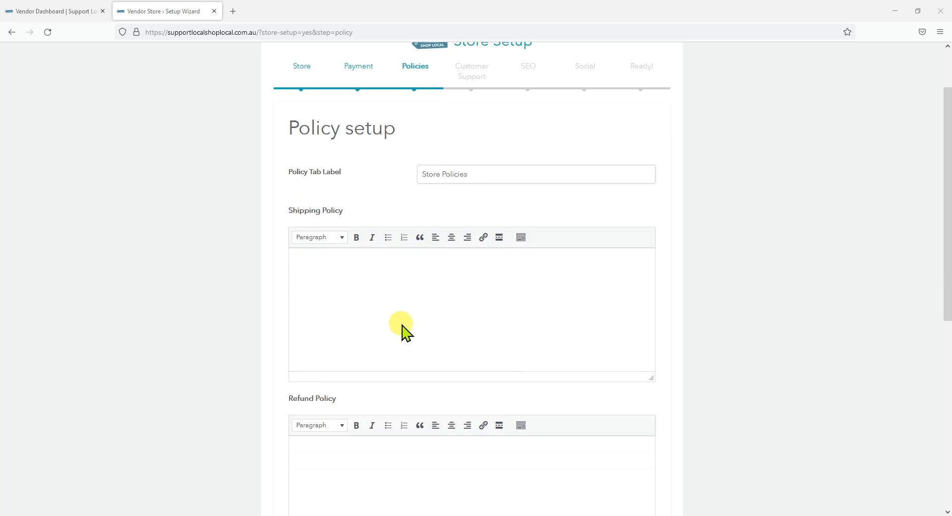
{"action": "scroll", "coordinate": [402, 335], "scroll_direction": "down", "scroll_amount": 1}
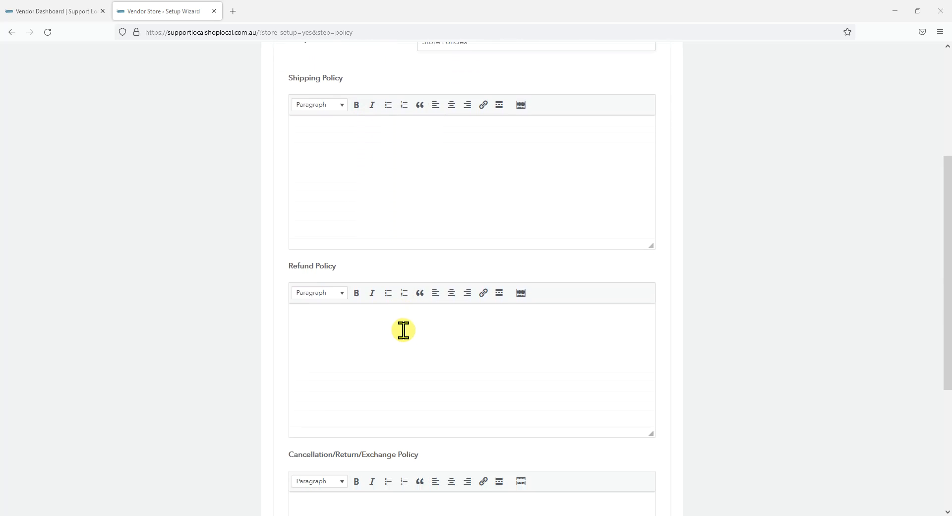
{"action": "scroll", "coordinate": [404, 330], "scroll_direction": "down", "scroll_amount": 2}
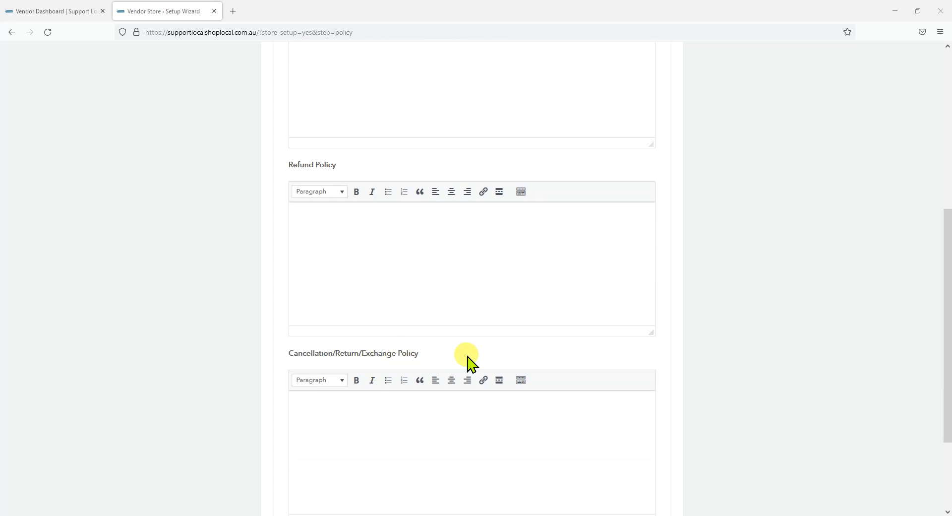
{"action": "scroll", "coordinate": [469, 361], "scroll_direction": "down", "scroll_amount": 2}
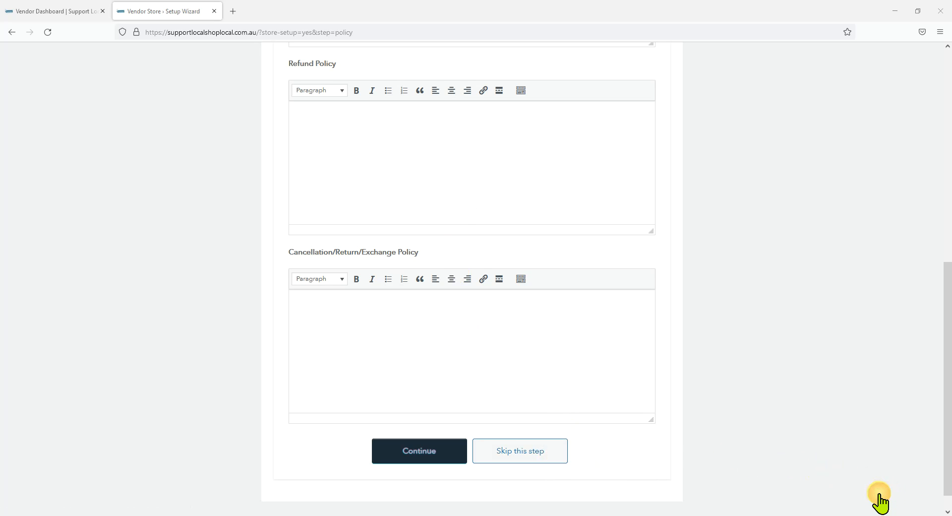
{"action": "mouse_move", "coordinate": [880, 502]}
{"action": "left_click", "coordinate": [419, 452]}
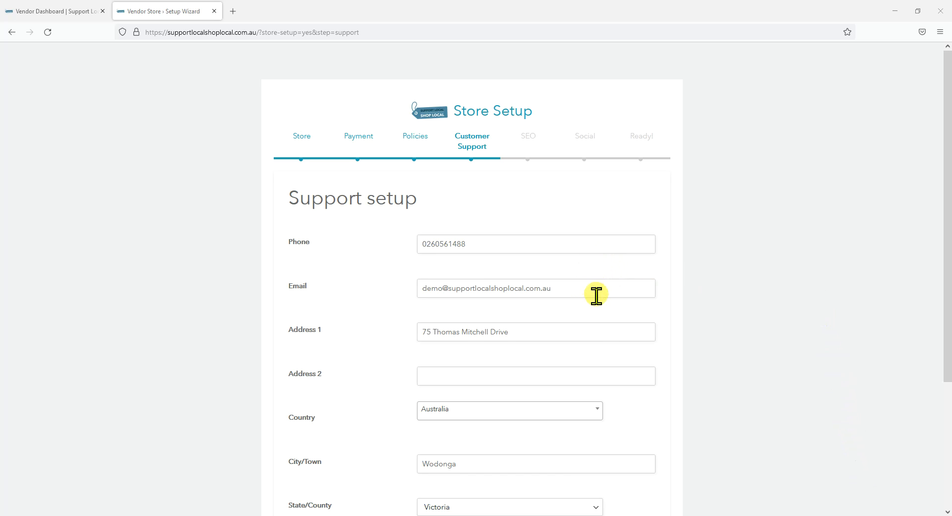
- Review the prefilled customer support contact and address details, and continue to the store SEO setup
{"action": "scroll", "coordinate": [604, 331], "scroll_direction": "down", "scroll_amount": 2}
{"action": "scroll", "coordinate": [605, 345], "scroll_direction": "down", "scroll_amount": 2}
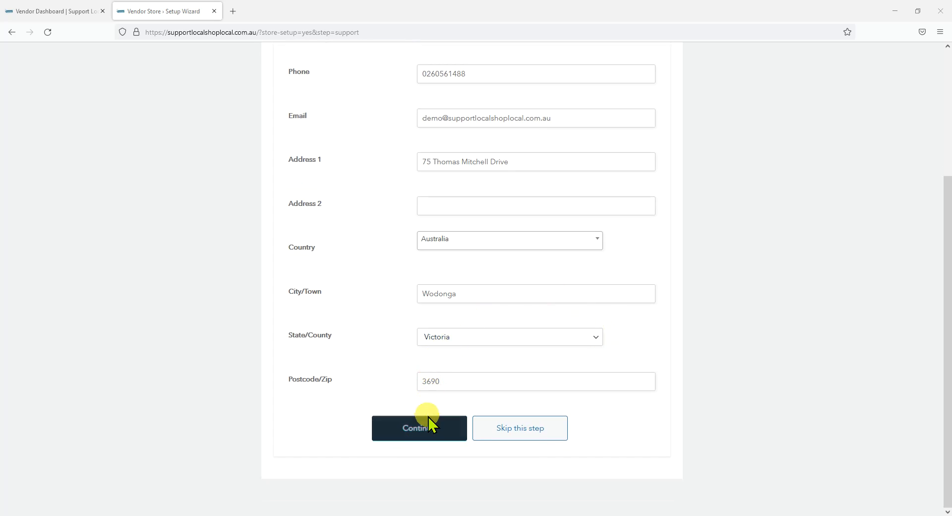
{"action": "left_click", "coordinate": [429, 433]}
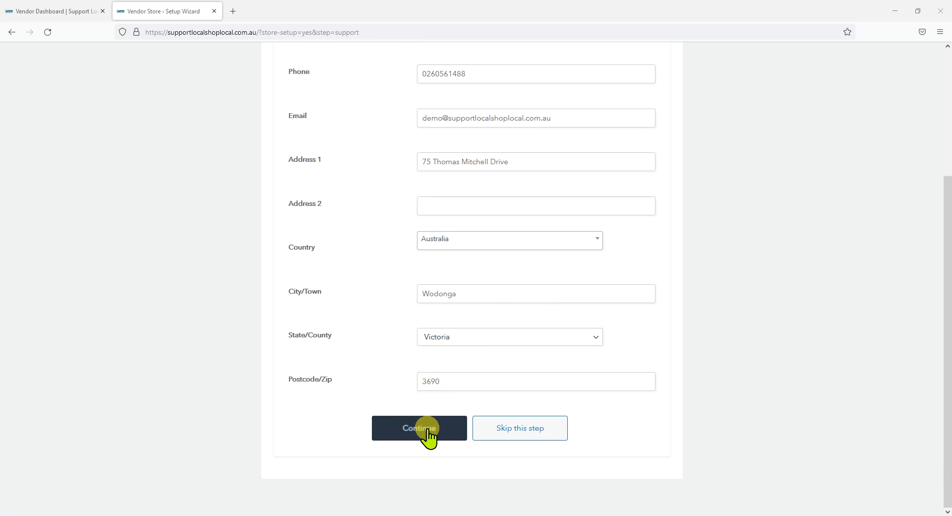
{"action": "left_click", "coordinate": [429, 433]}
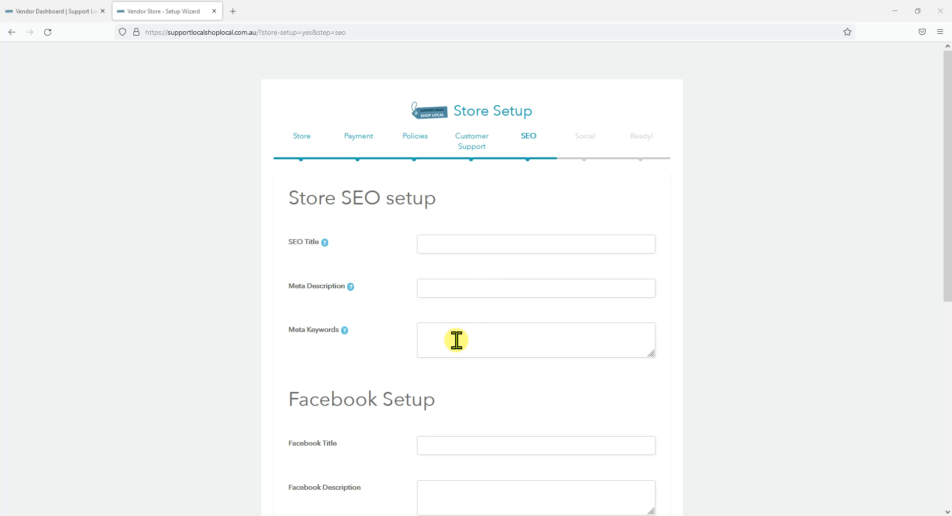
- Review the SEO, Facebook and Twitter setup fields, leave them blank, and continue to the store social setup
{"action": "scroll", "coordinate": [457, 340], "scroll_direction": "down", "scroll_amount": 4}
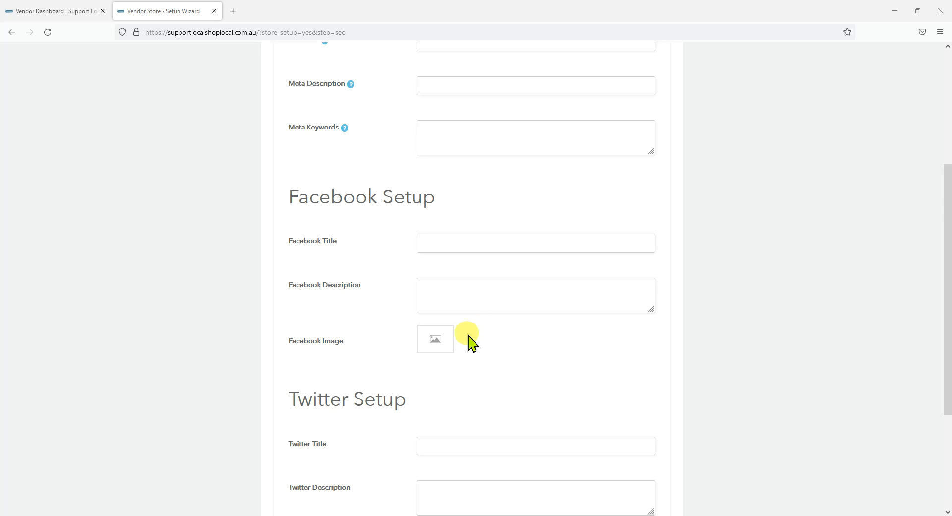
{"action": "scroll", "coordinate": [471, 342], "scroll_direction": "down", "scroll_amount": 3}
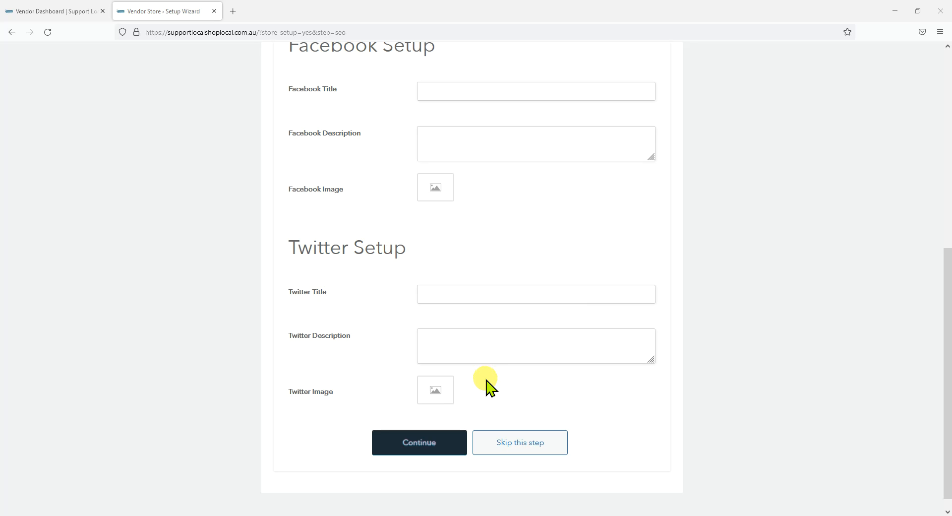
{"action": "left_click", "coordinate": [887, 502]}
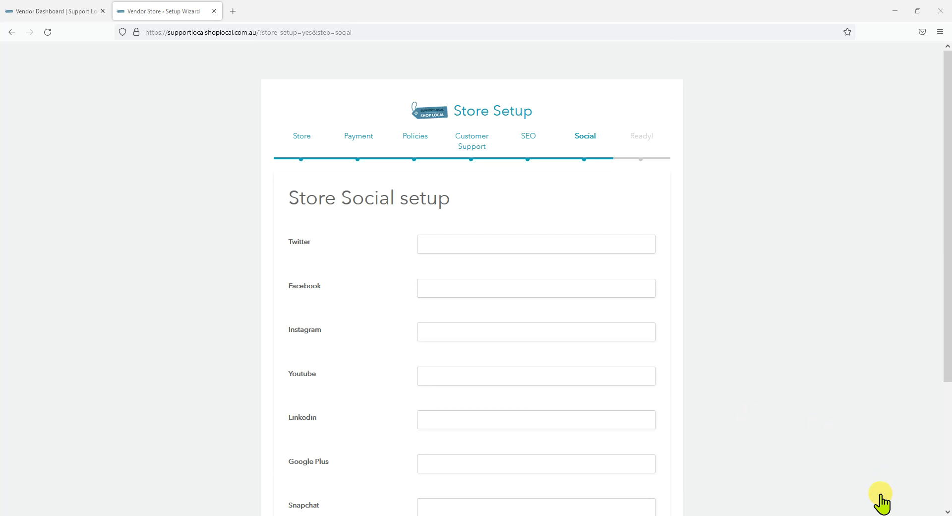
- Review the social profile fields, complete the social setup step, and go from the finished wizard to the store manager dashboard
{"action": "mouse_move", "coordinate": [883, 503]}
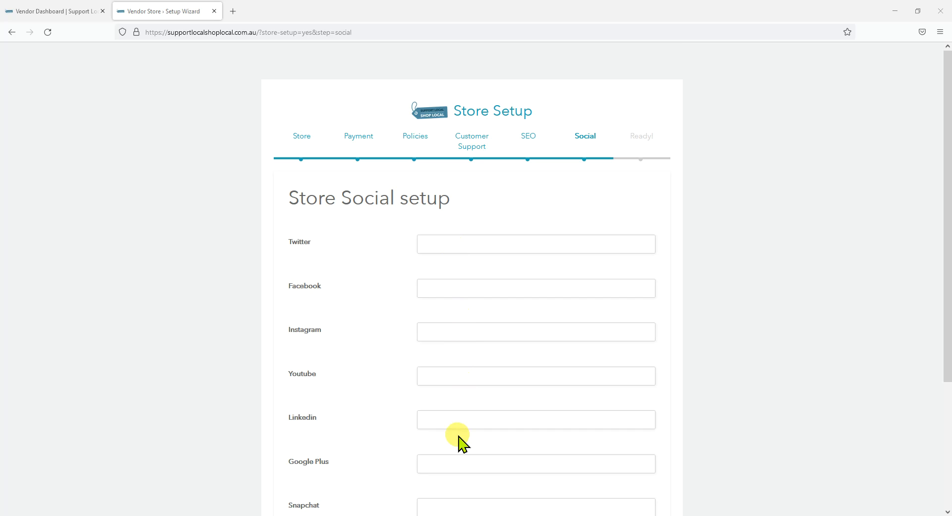
{"action": "scroll", "coordinate": [458, 436], "scroll_direction": "down", "scroll_amount": 4}
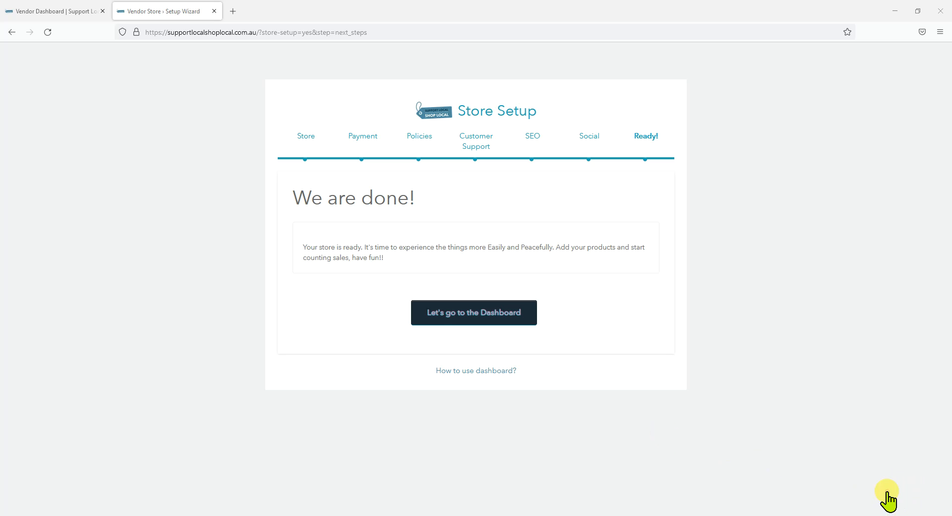
{"action": "left_click", "coordinate": [478, 318]}
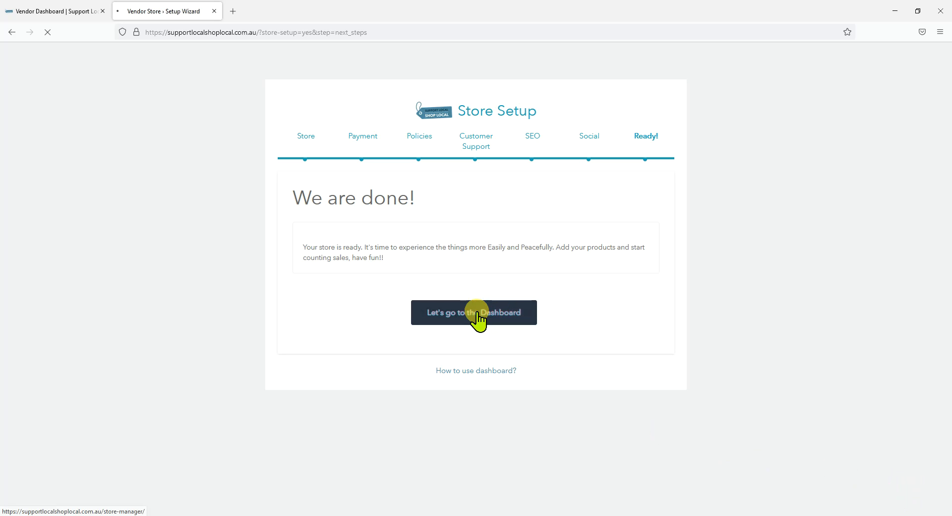